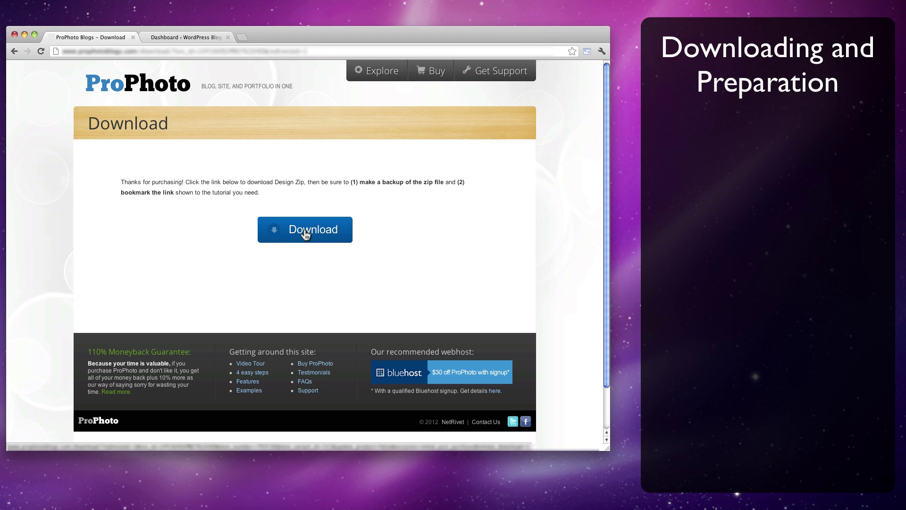
# Download the 590 KB design_modest_package.zip and unzip it onto the Desktop.
pyautogui.click(306, 235)
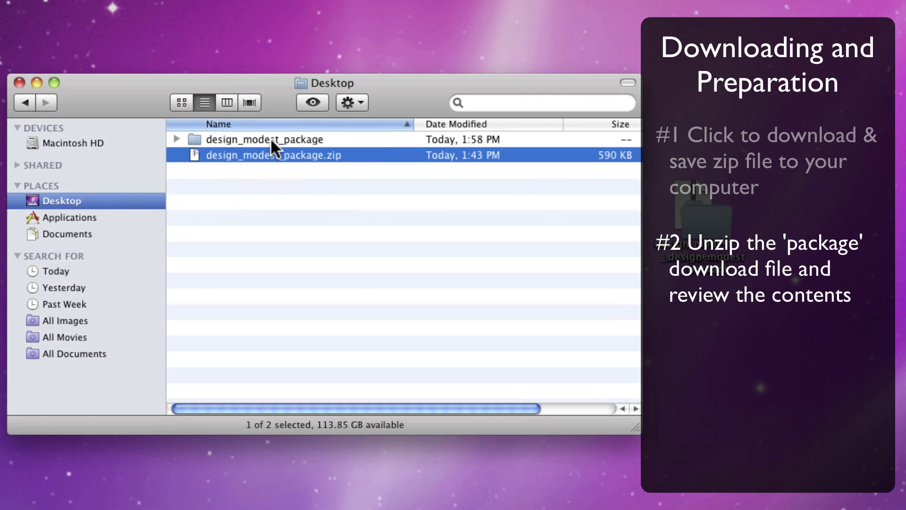
# Open the design_modest_package folder on the Desktop to see its four files, including design_modest.zip.
pyautogui.doubleClick(270, 138)
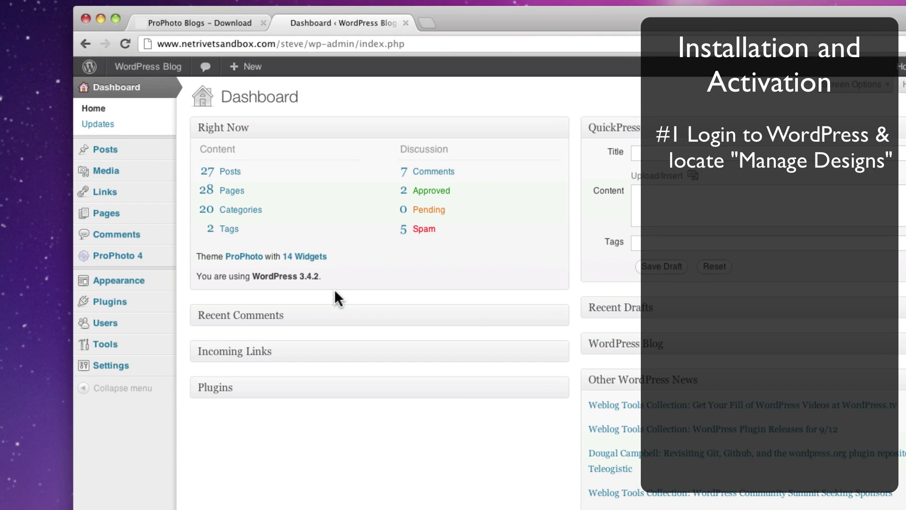
# Go to ProPhoto 4 > Manage Designs in the WordPress admin sidebar.
pyautogui.moveTo(166, 258)
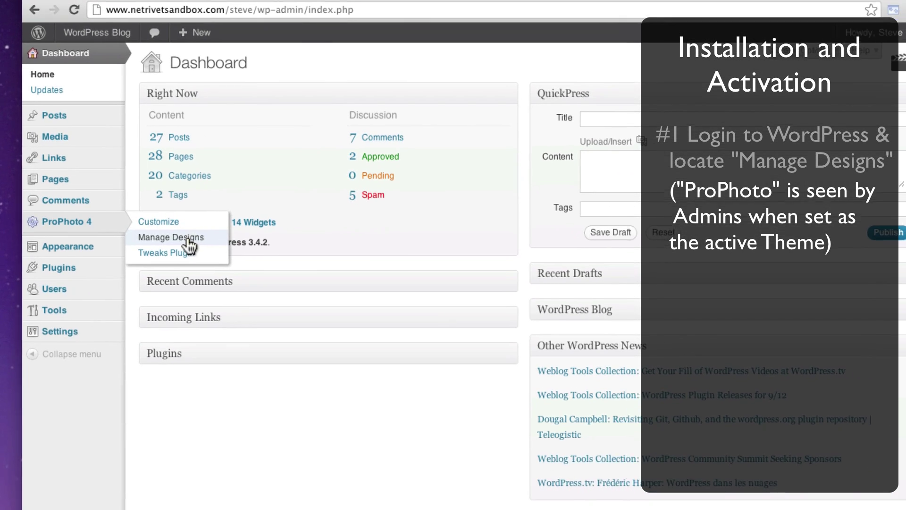
pyautogui.click(237, 280)
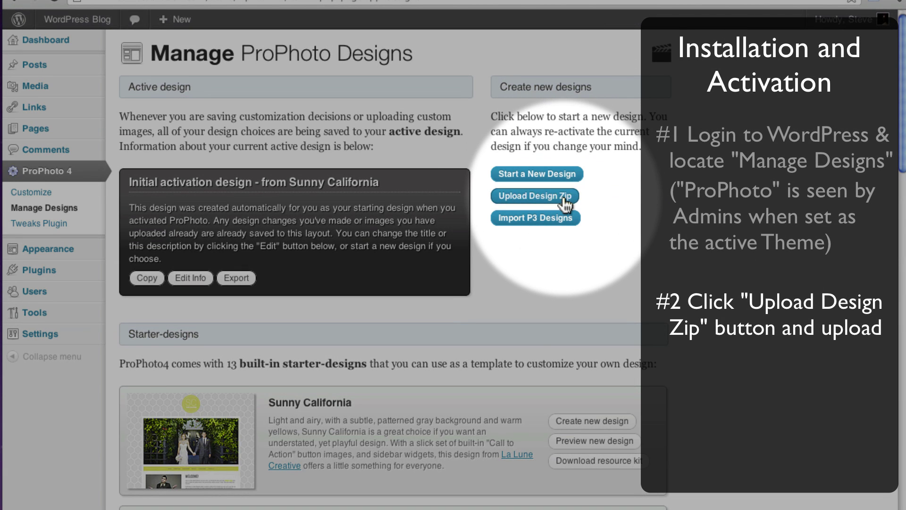
# Upload design_modest.zip from the package folder so Modest joins the paid starter-designs.
pyautogui.click(564, 200)
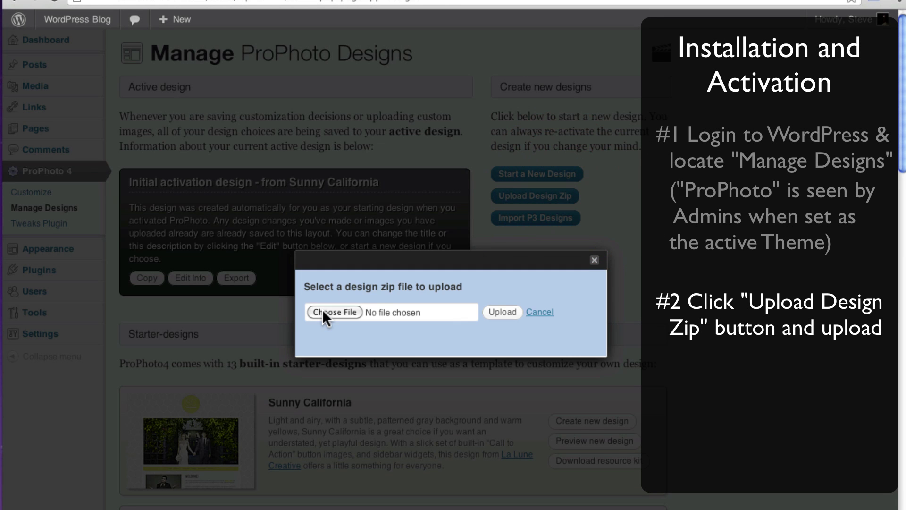
pyautogui.click(326, 312)
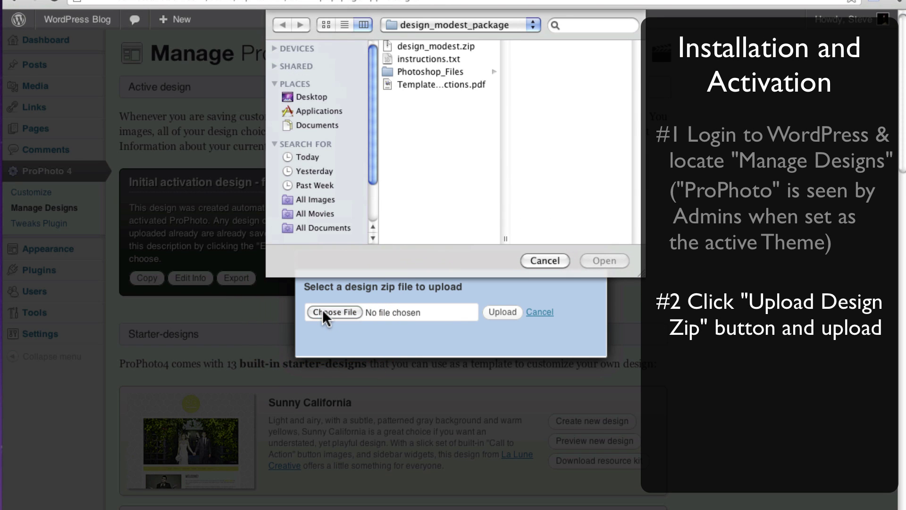
pyautogui.click(429, 45)
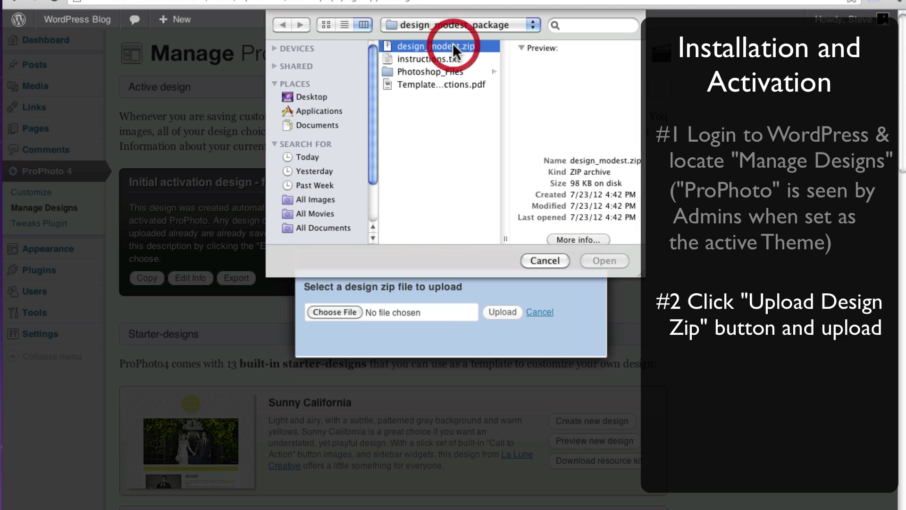
pyautogui.click(605, 260)
pyautogui.click(604, 261)
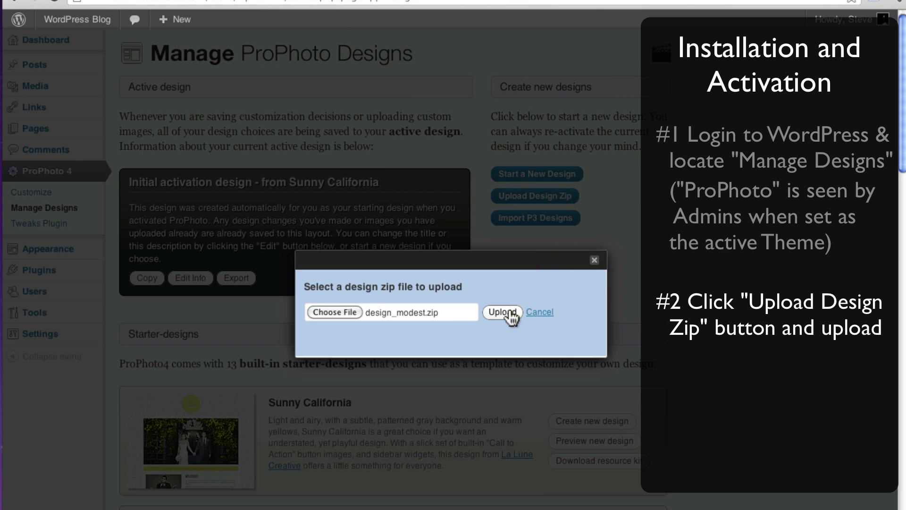
pyautogui.click(511, 316)
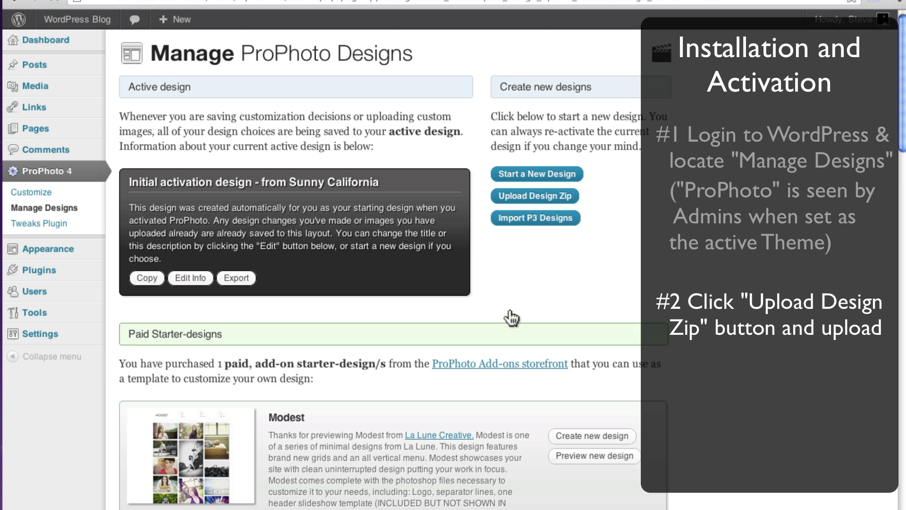
pyautogui.scroll(-5, 511, 318)
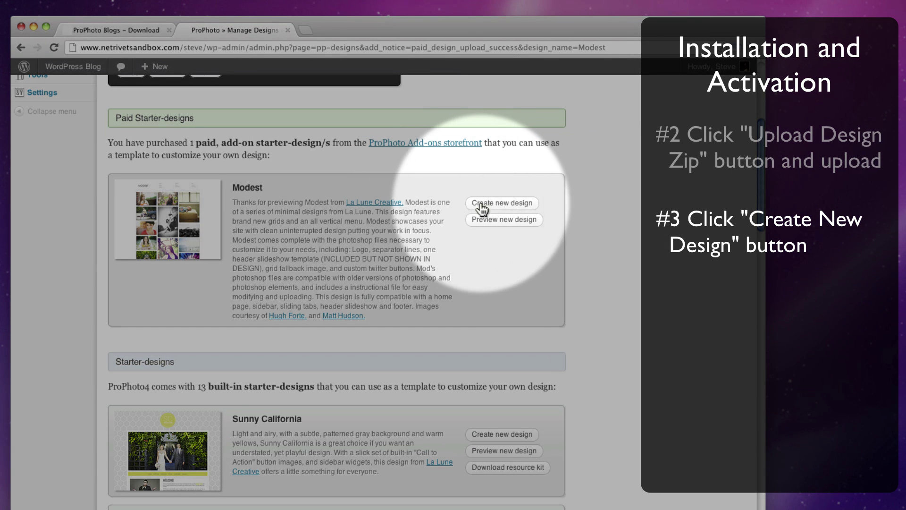
# Create My First "Modest" Design from Modest with the description 'My nice helpful description here.'.
pyautogui.click(502, 203)
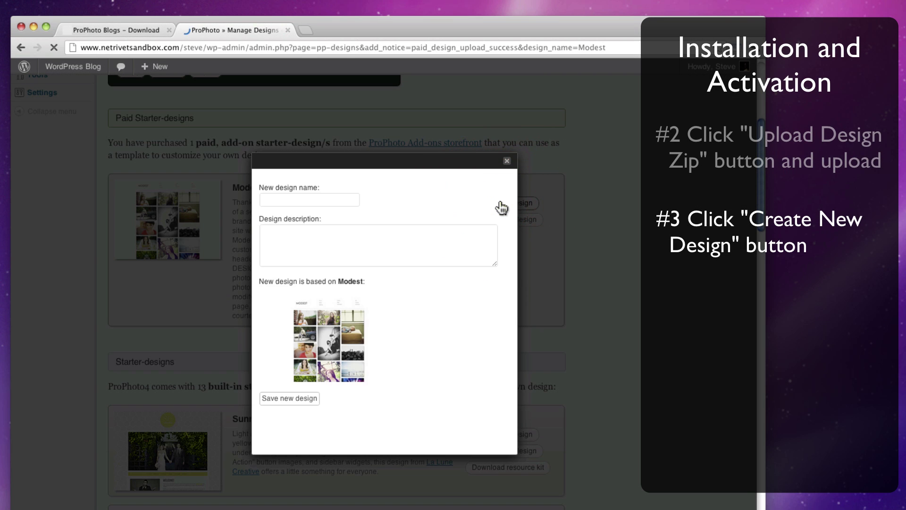
pyautogui.click(319, 200)
pyautogui.click(321, 212)
pyautogui.click(397, 229)
pyautogui.write('My nice helpful description here.')
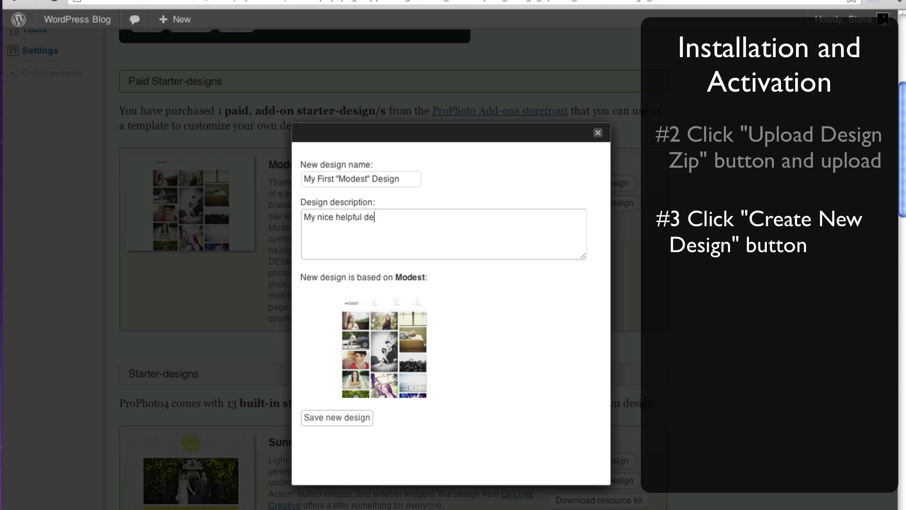
pyautogui.click(323, 419)
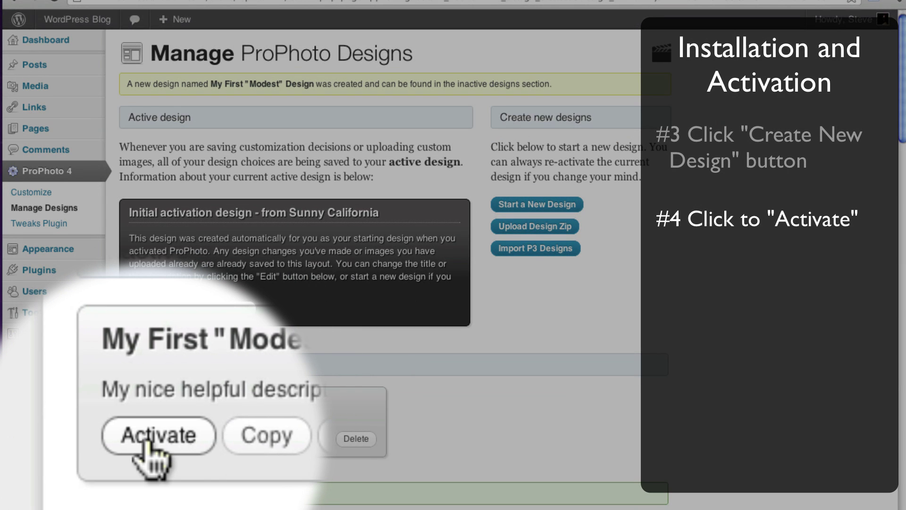
# Activate My First "Modest" Design from the Inactive designs list.
pyautogui.click(152, 438)
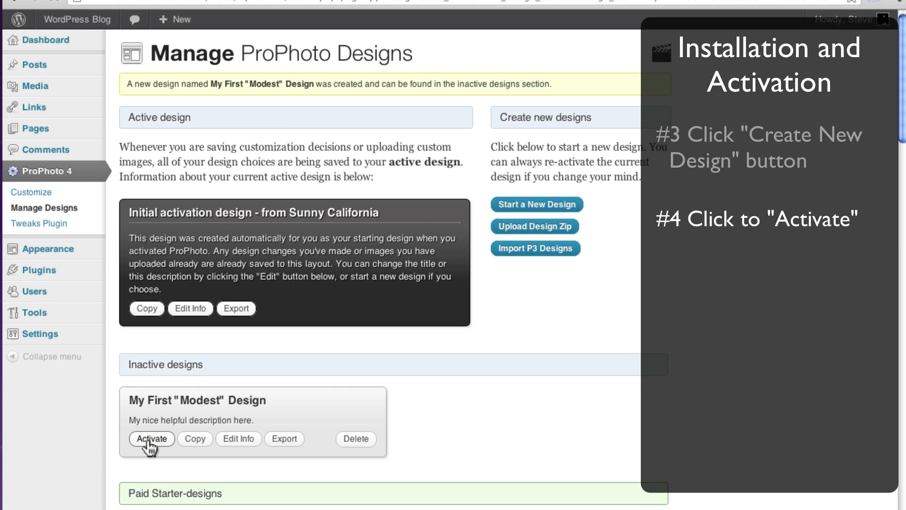
pyautogui.click(149, 439)
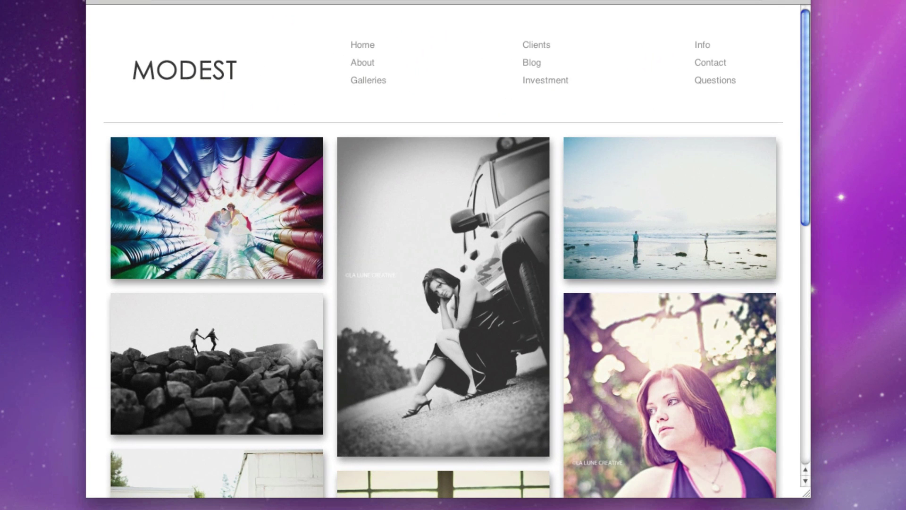
# Set the masthead to an image slideshow with a green #74ce3b background.
pyautogui.moveTo(802, 77); pyautogui.dragTo(805, 316)
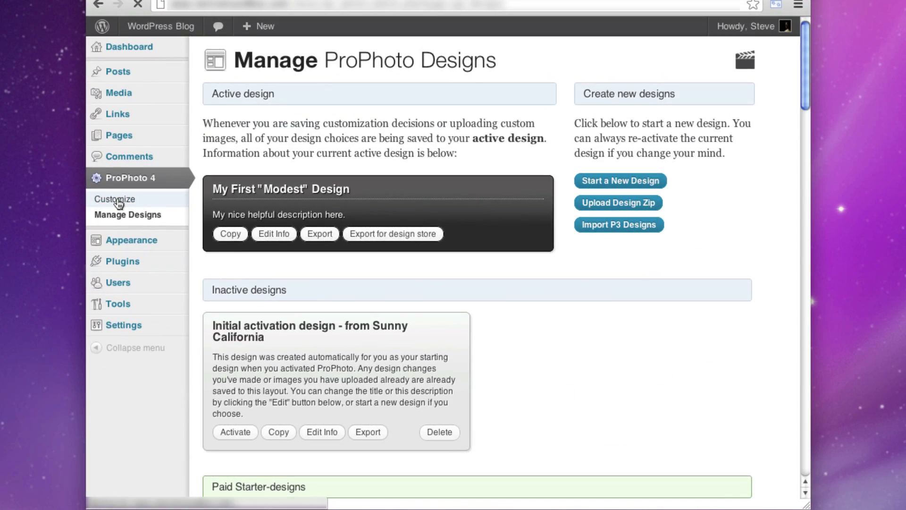
pyautogui.click(119, 204)
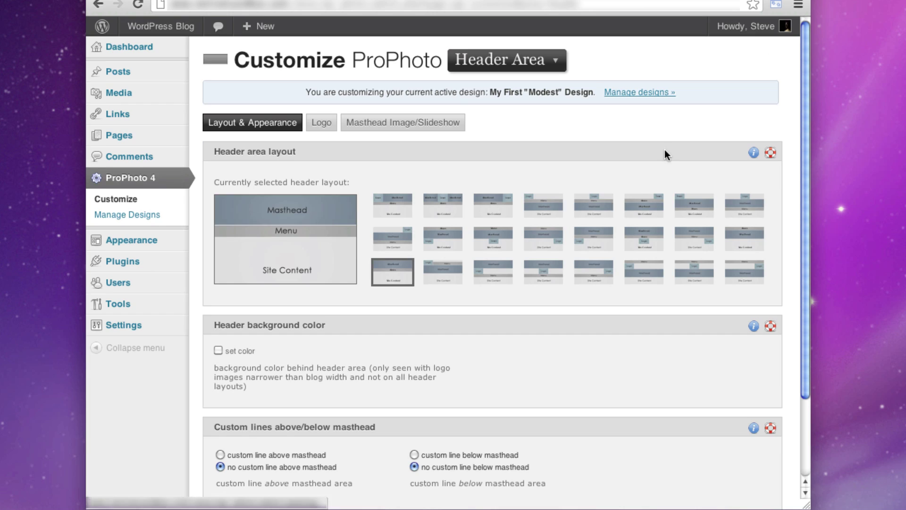
pyautogui.click(382, 135)
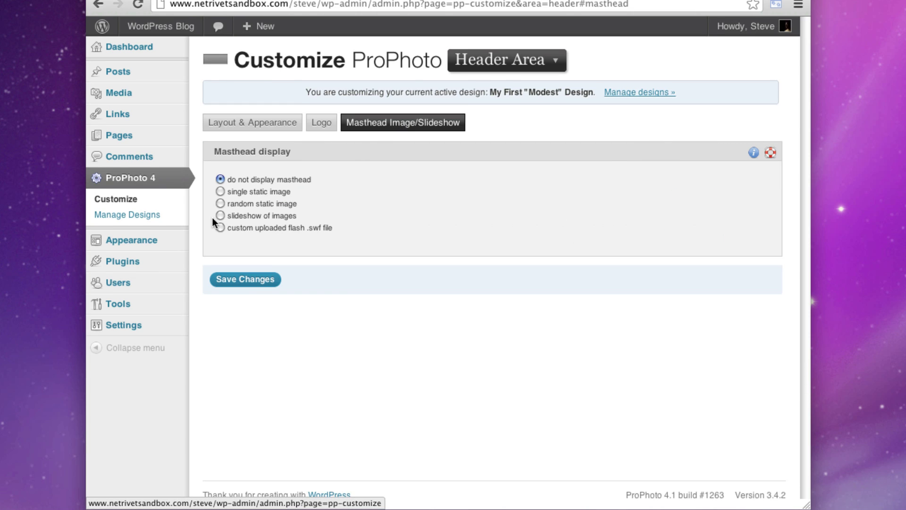
pyautogui.click(220, 210)
pyautogui.scroll(-3, 472, 284)
pyautogui.click(609, 230)
pyautogui.click(664, 244)
pyautogui.click(734, 334)
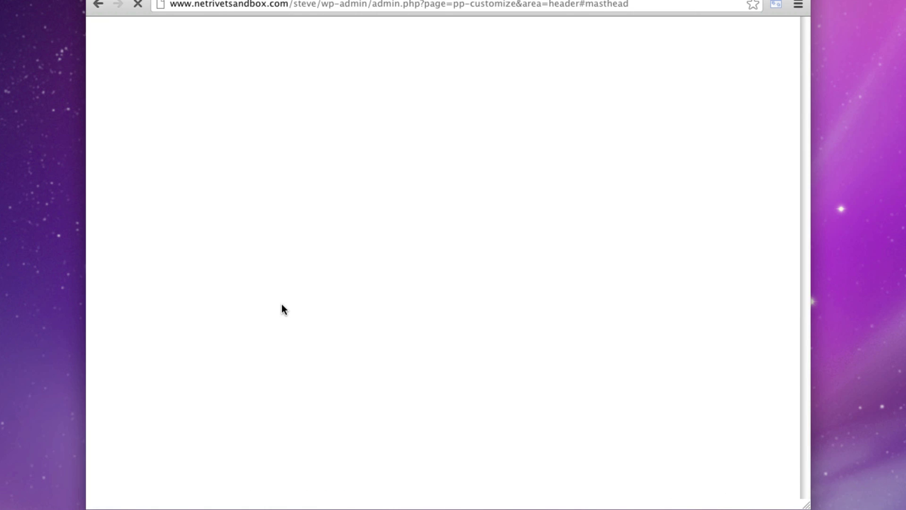
# Widen the fixed sidebar to about 200 px in Sidebars & Footer and save.
pyautogui.click(463, 61)
pyautogui.click(496, 230)
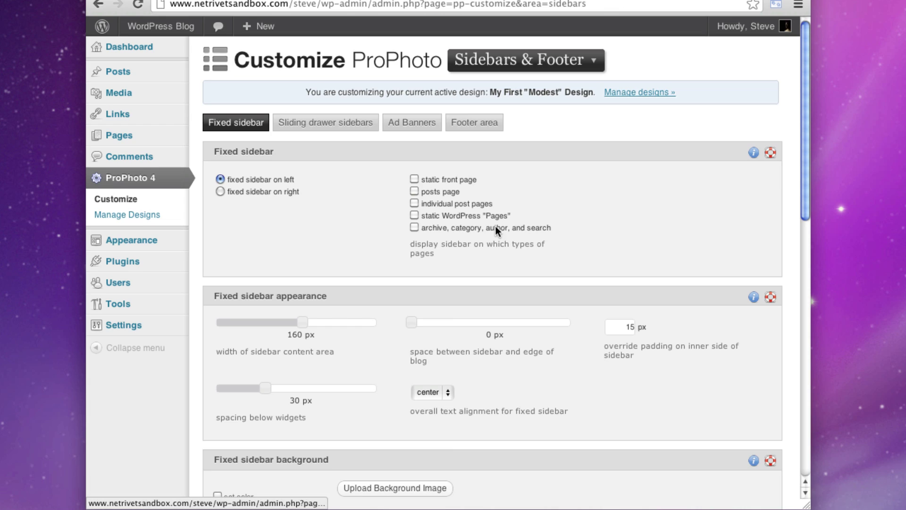
pyautogui.click(331, 325)
pyautogui.scroll(-10, 275, 324)
pyautogui.click(245, 486)
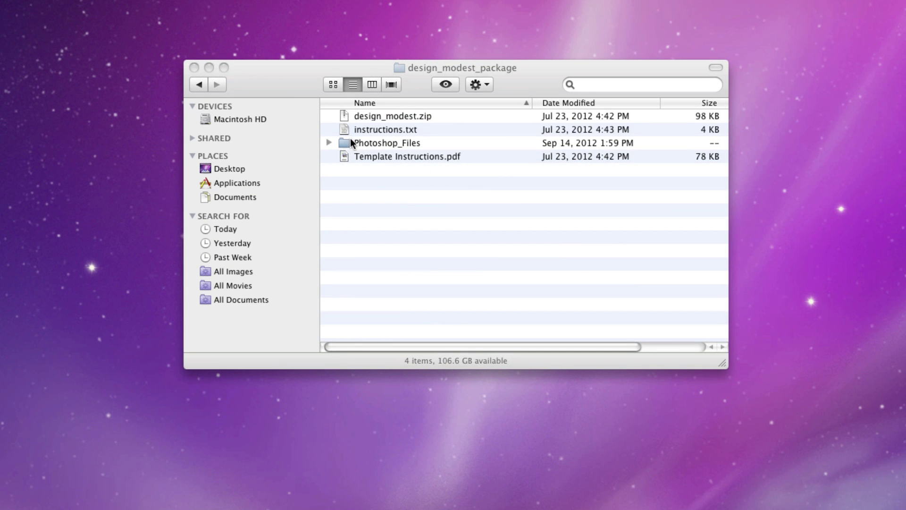
# Browse the PSD files in the Photoshop_Files folder, starting from Bio Separator.psd.
pyautogui.doubleClick(354, 148)
pyautogui.doubleClick(367, 115)
pyautogui.click(398, 117)
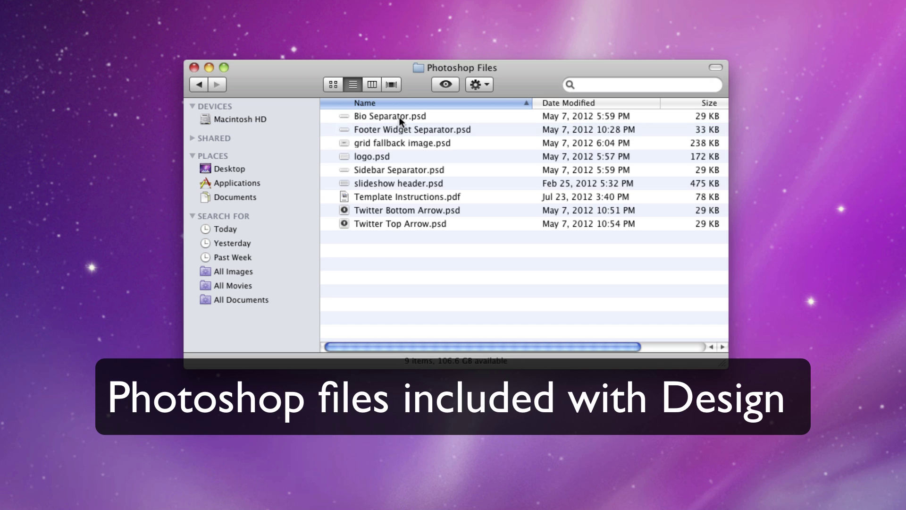
pyautogui.press('Down')
pyautogui.press('Down')
pyautogui.press('Down')
pyautogui.press('Down')
pyautogui.press('Down')
pyautogui.press('Down')
pyautogui.press('Down')
pyautogui.press('Down')
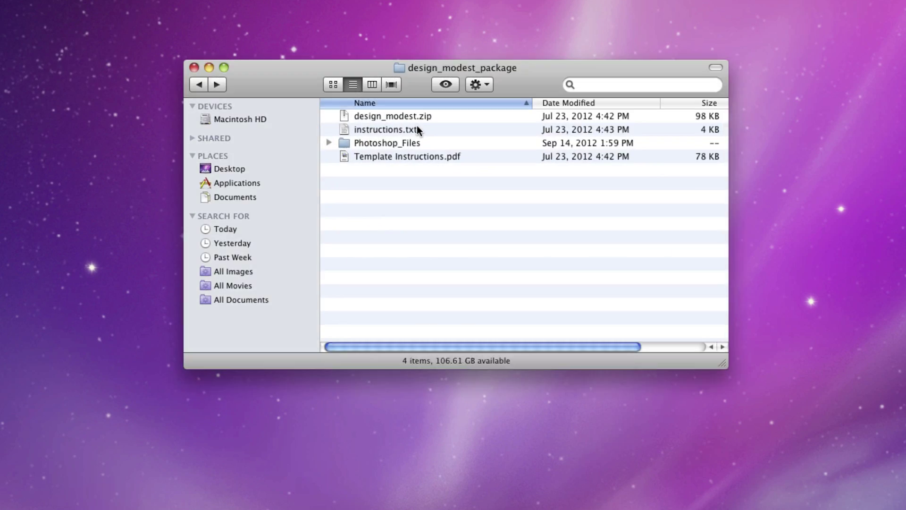
# Open instructions.txt and scroll toward its Designer Contact Info section.
pyautogui.doubleClick(386, 130)
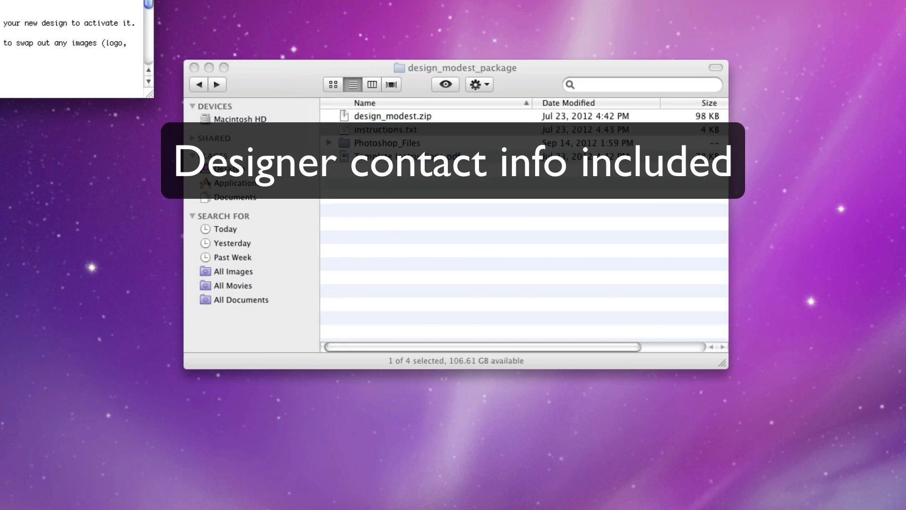
pyautogui.moveTo(443, 58); pyautogui.dragTo(577, 55)
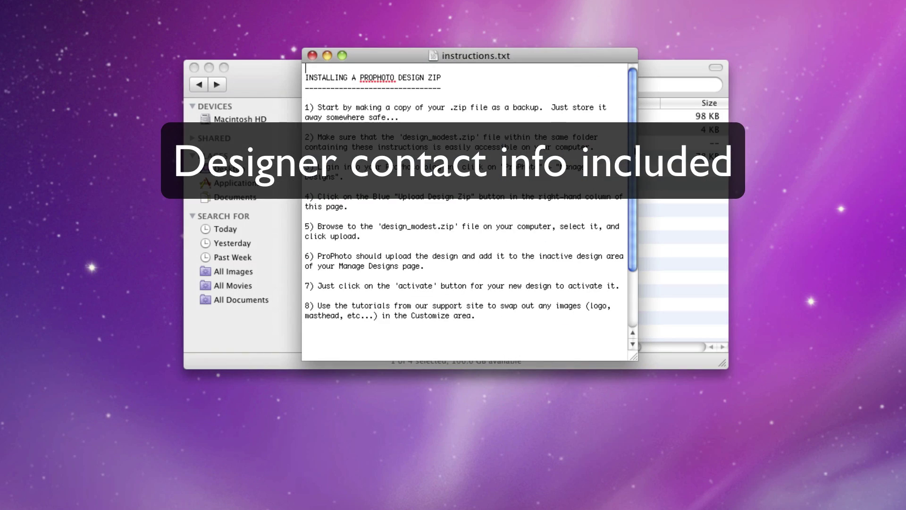
pyautogui.scroll(-3, 502, 246)
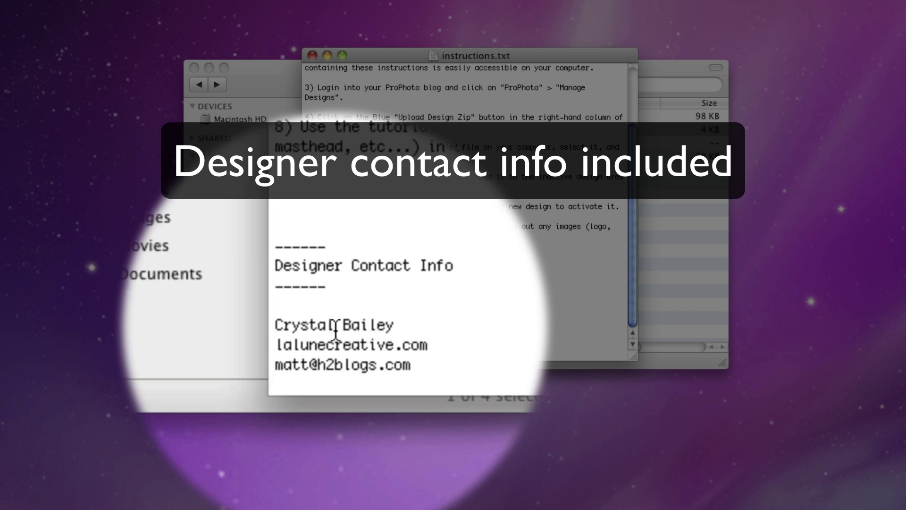